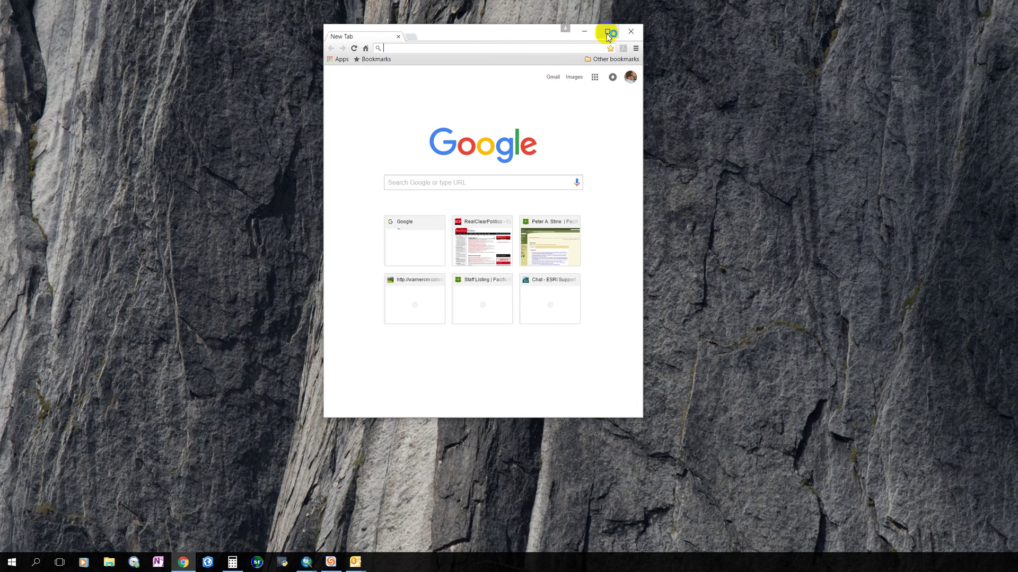
- Search the web for mapwel and open the Mapwel site's Download Center
left_click(605, 32)
left_click(110, 17)
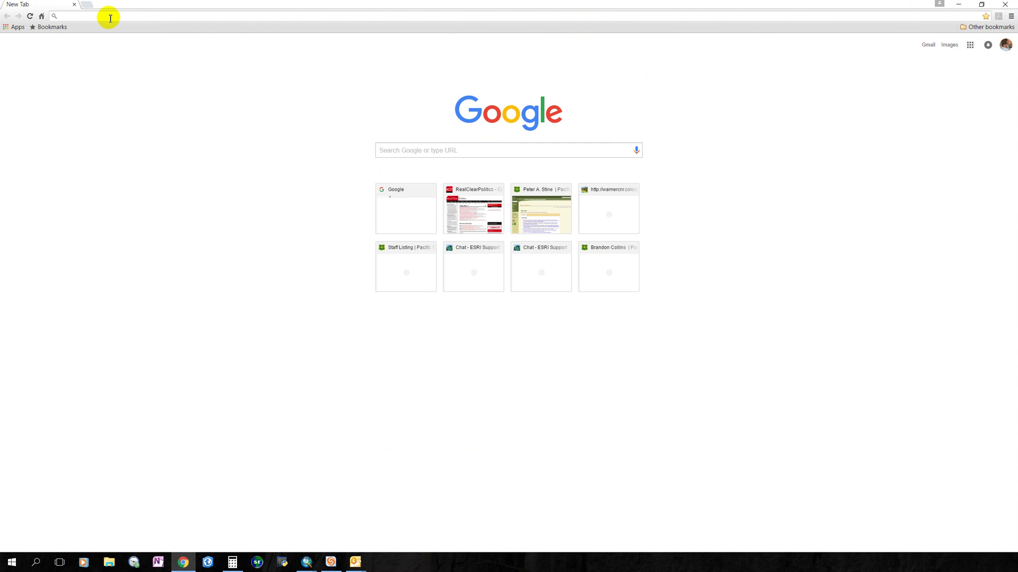
type("mapwel")
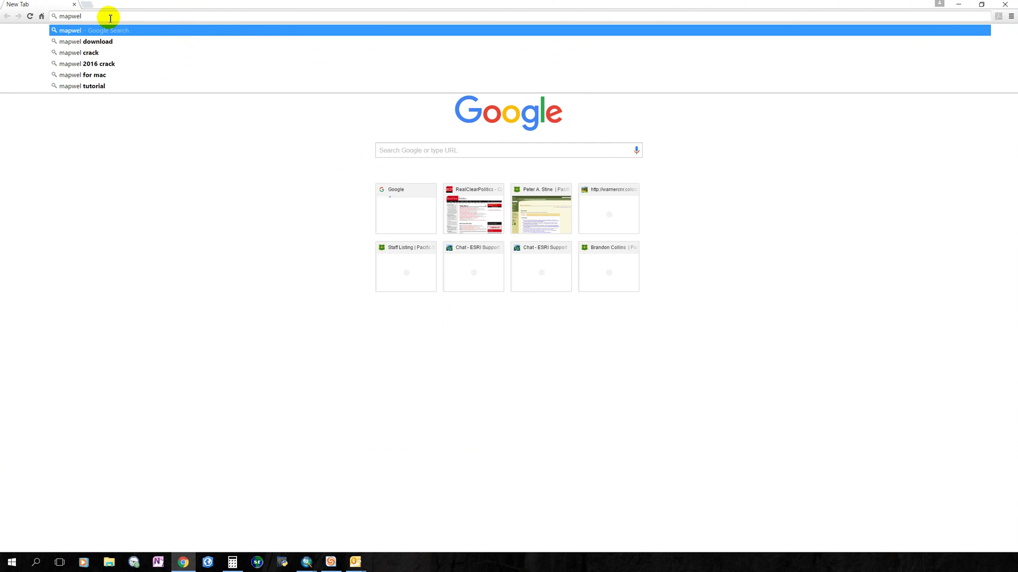
key("Return")
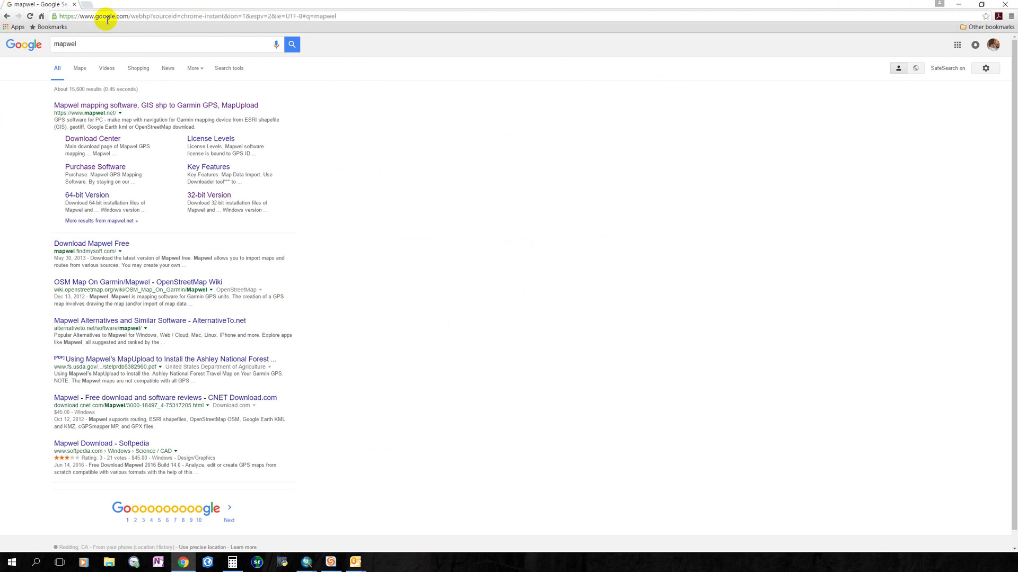
left_click(104, 144)
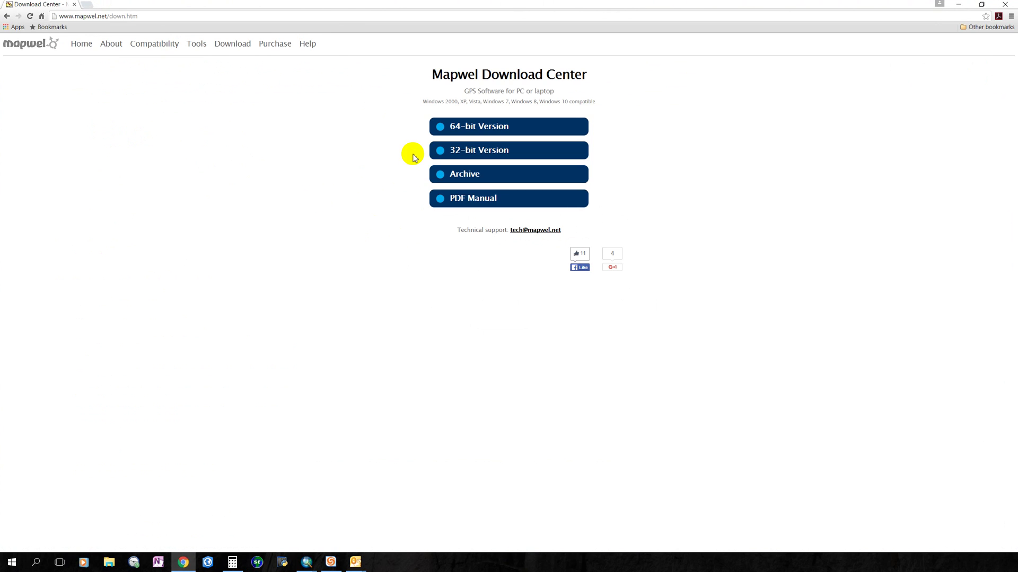
- Download the 64-bit MapUpload unzipped installation file (.exe) and show it in its download folder
left_click(492, 130)
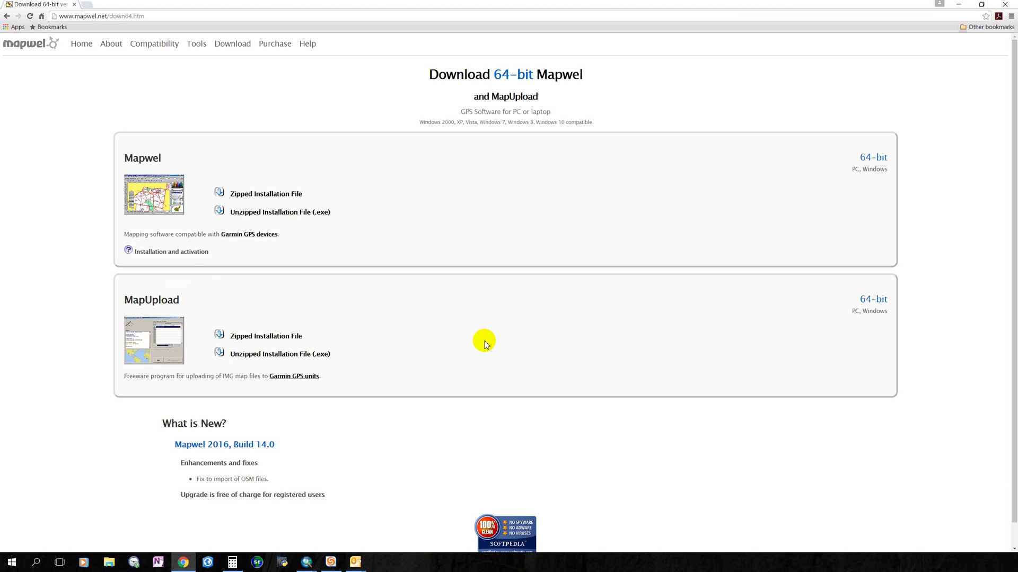
left_click(274, 358)
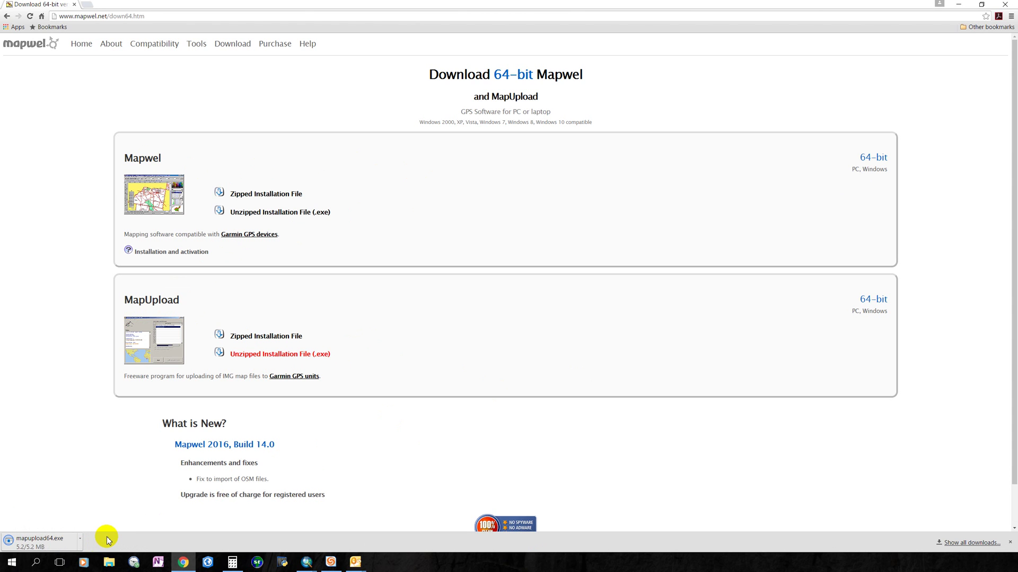
left_click(80, 544)
left_click(101, 508)
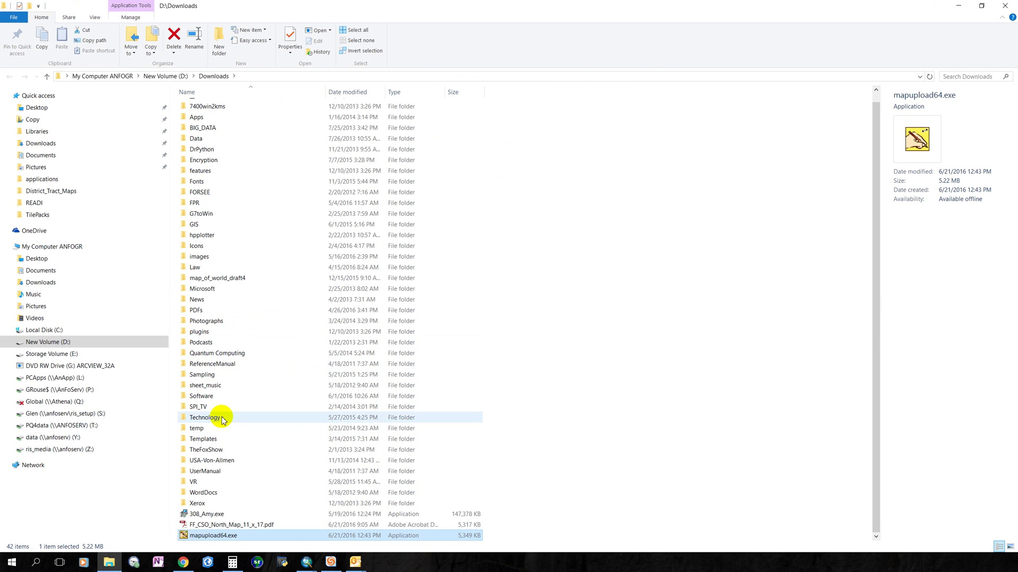
- Run mapupload64.exe from the Downloads folder, allow it past the security warning, and reposition the MapUpload window
double_click(216, 536)
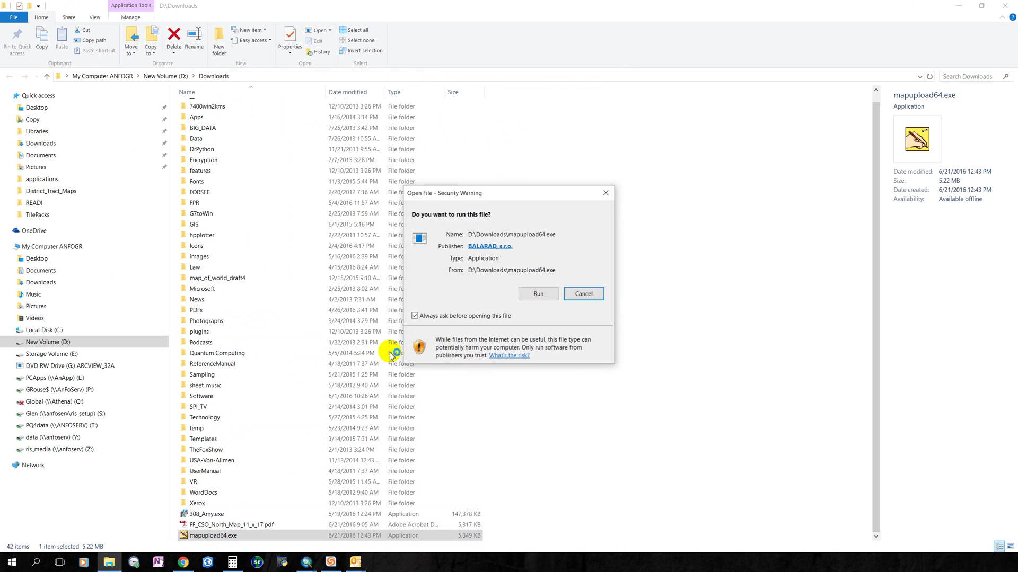
left_click(536, 293)
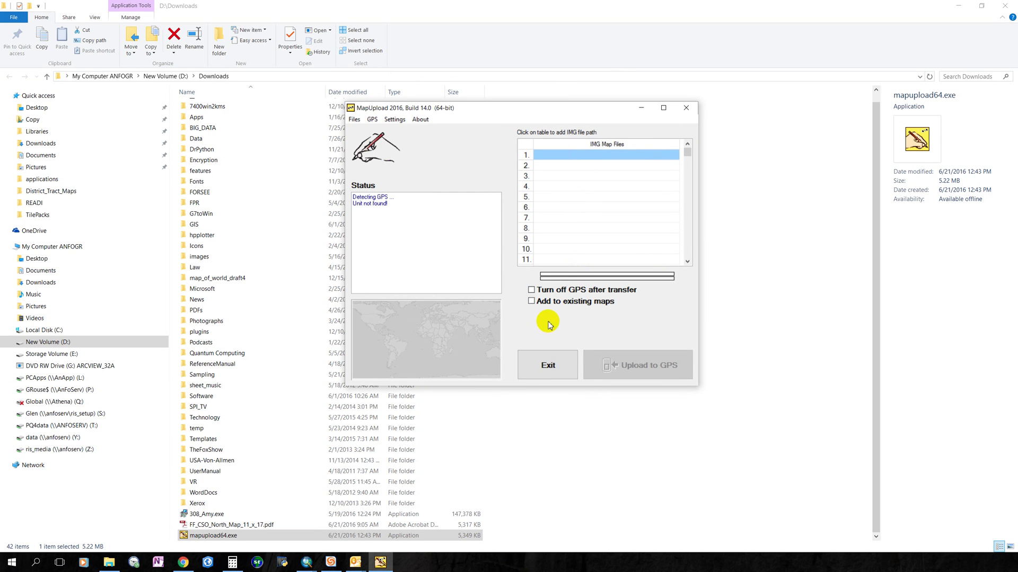
left_click_drag(497, 112, 429, 128)
- Detect the connected GPS unit in MapUpload
left_click(215, 537)
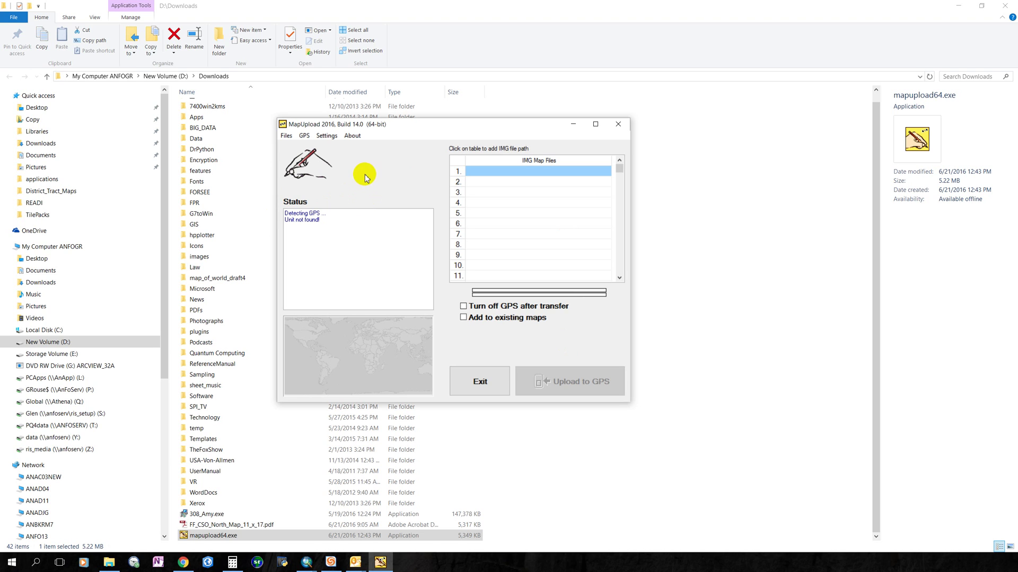
left_click(305, 137)
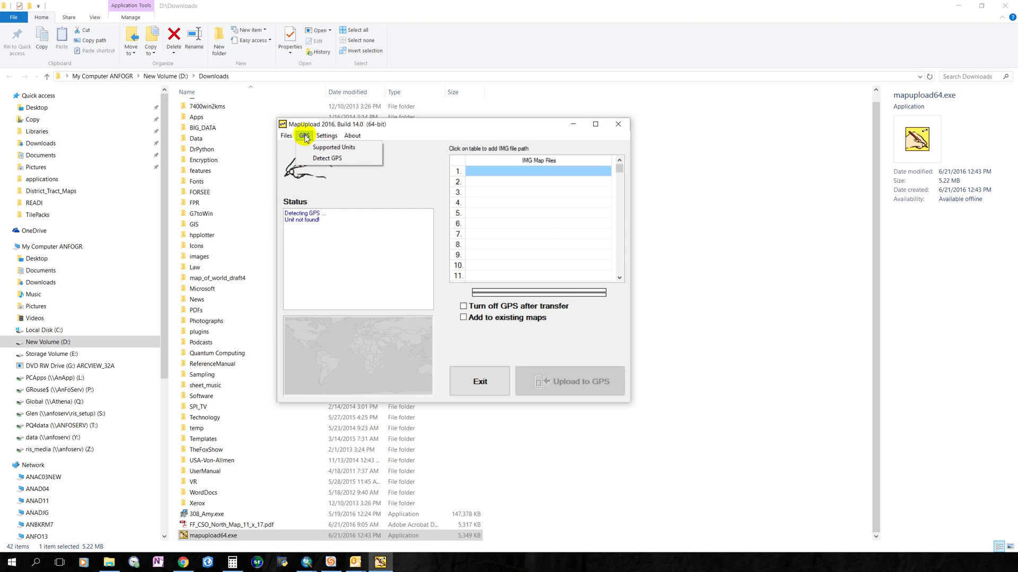
left_click(327, 158)
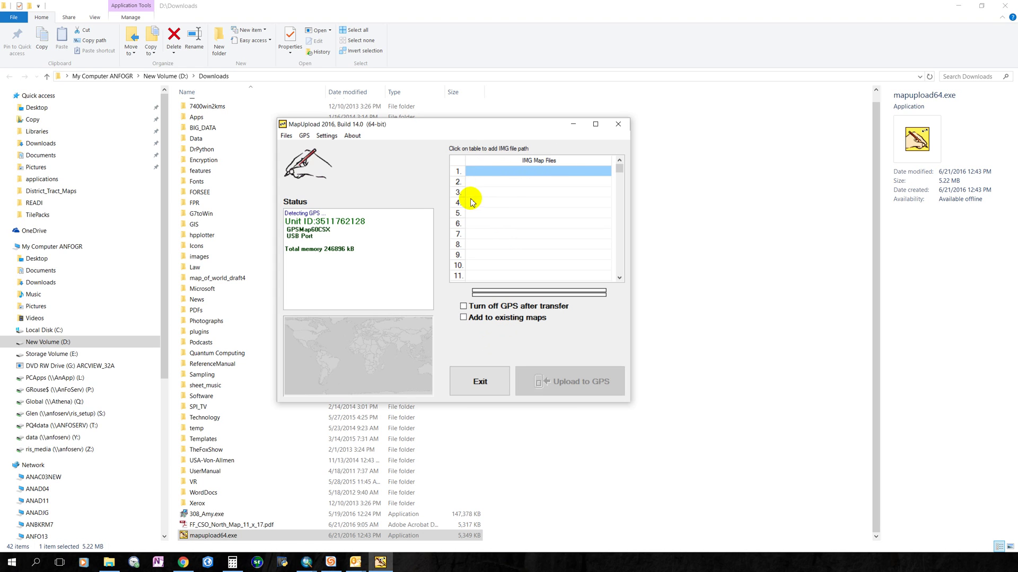
- Start adding a map file to row 1 of the IMG Map Files table and browse to the ArcGIS folder on New Volume (D:)
left_click(515, 173)
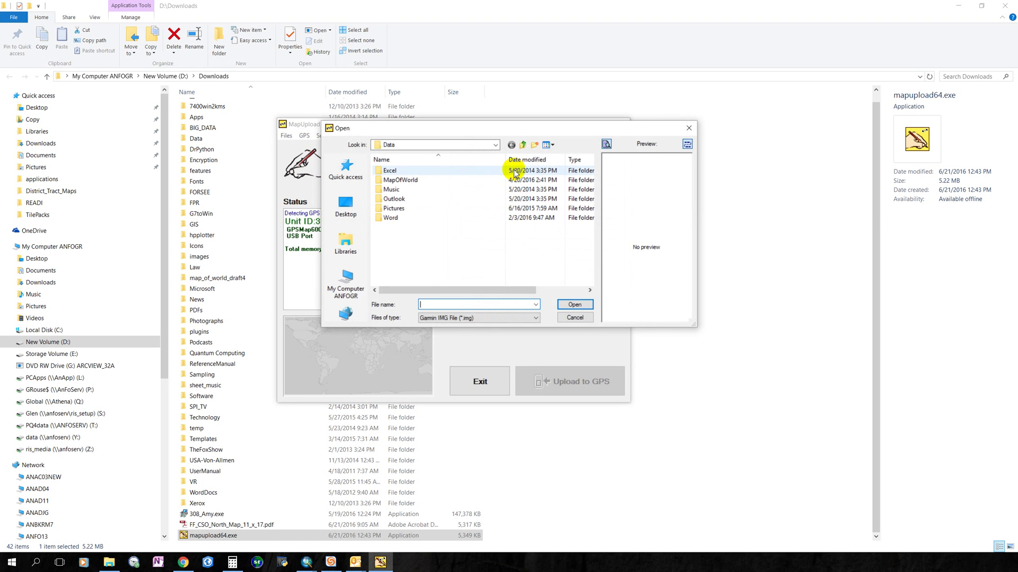
left_click(523, 146)
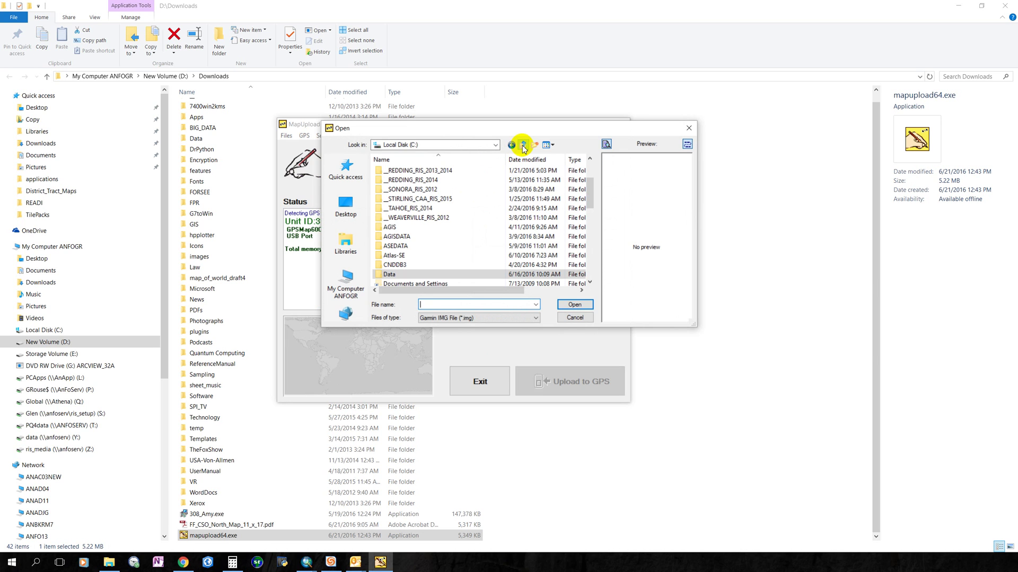
left_click_drag(590, 205, 594, 161)
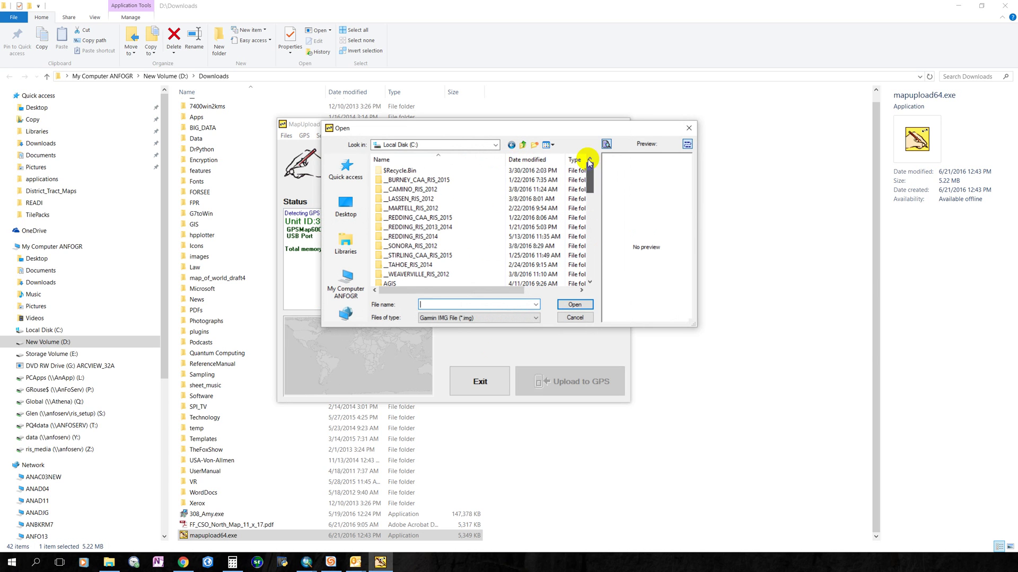
left_click(493, 147)
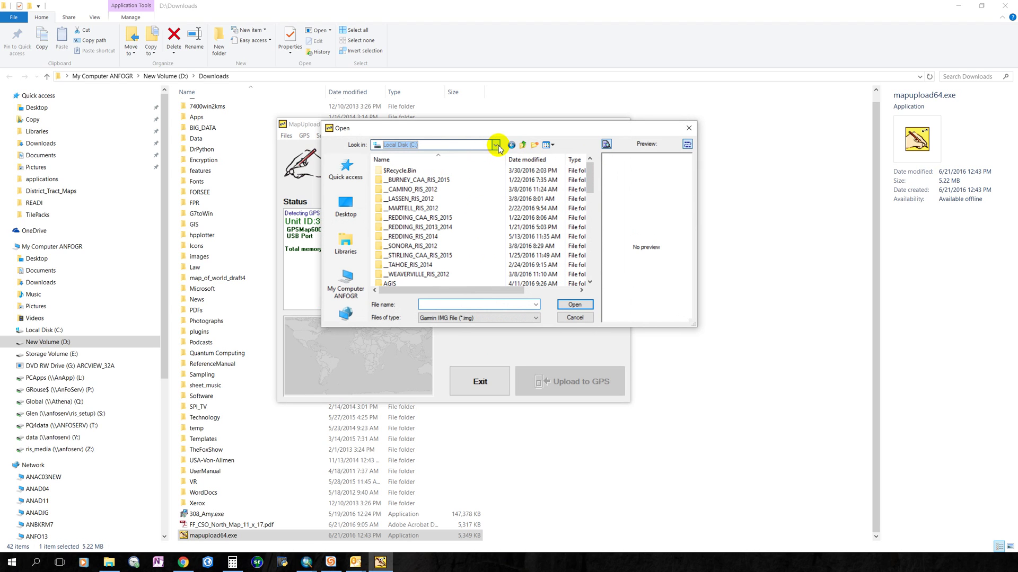
scroll(497, 148, "up", 2)
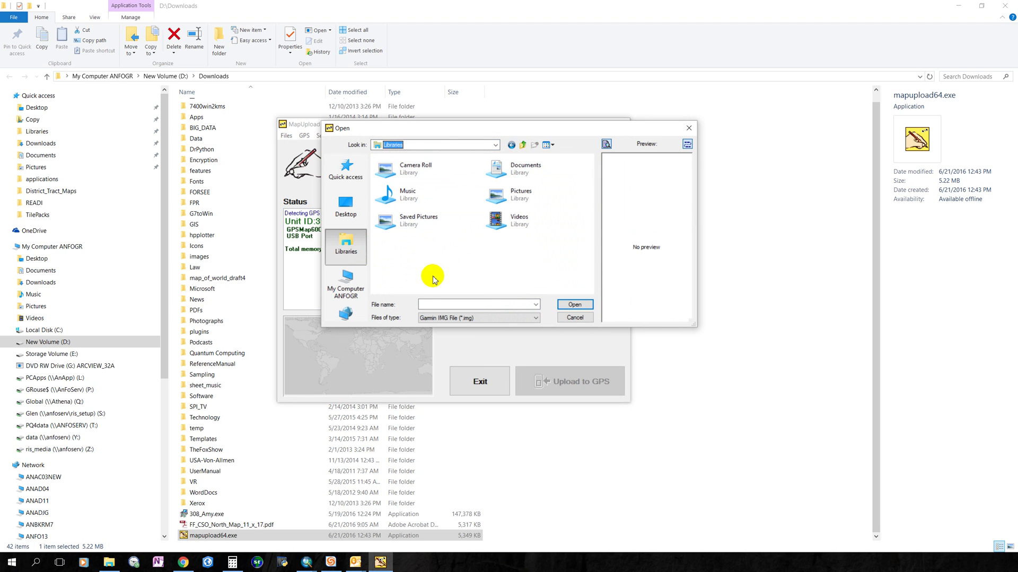
left_click(494, 145)
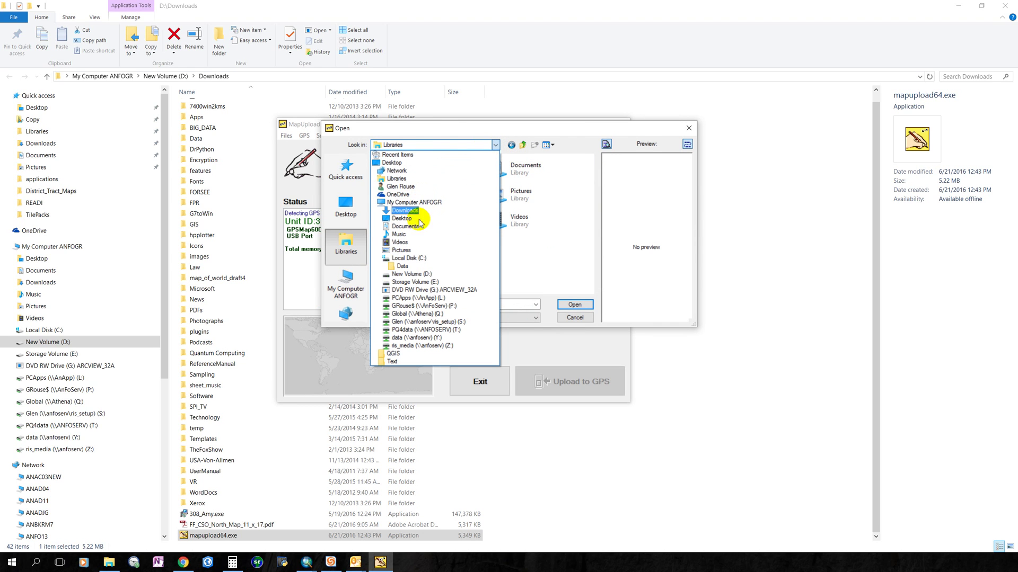
left_click(419, 275)
left_click(392, 276)
scroll(403, 265, "down", 1)
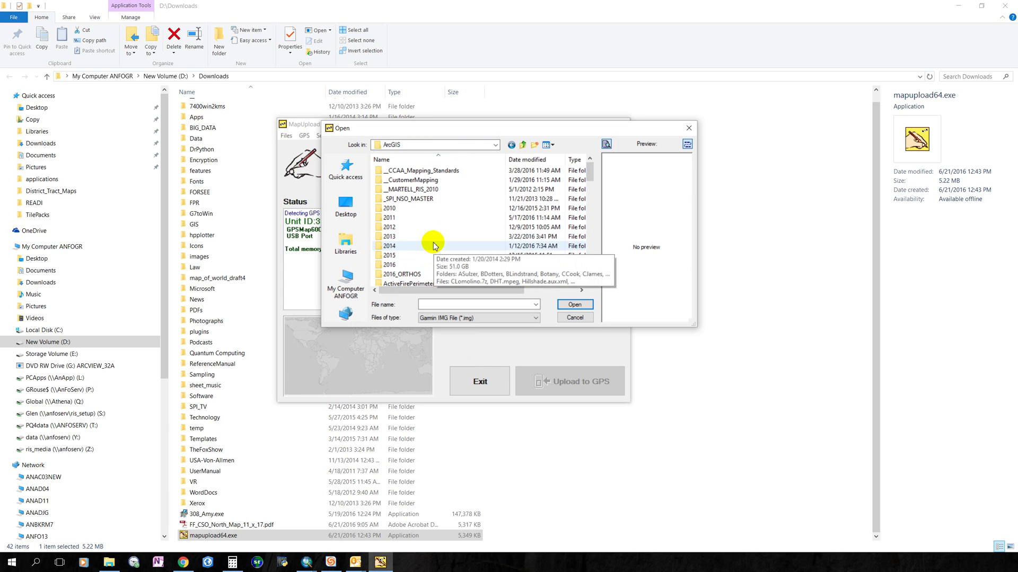
- From the ArcGIS folder, open GPS and browse down to the Camino_2012 folder inside Districts
double_click(432, 244)
scroll(435, 243, "down", 9)
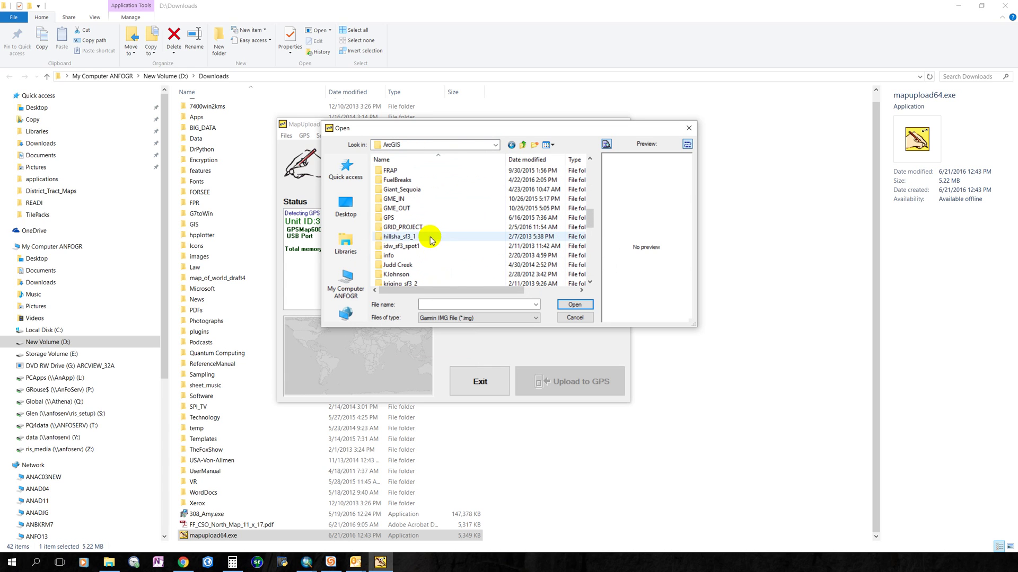
double_click(403, 221)
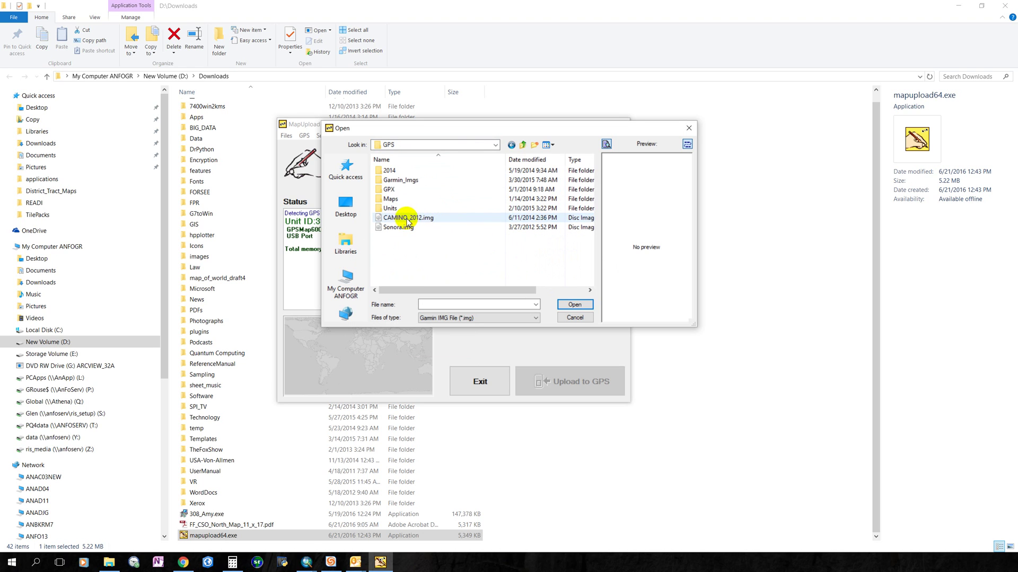
left_click(391, 200)
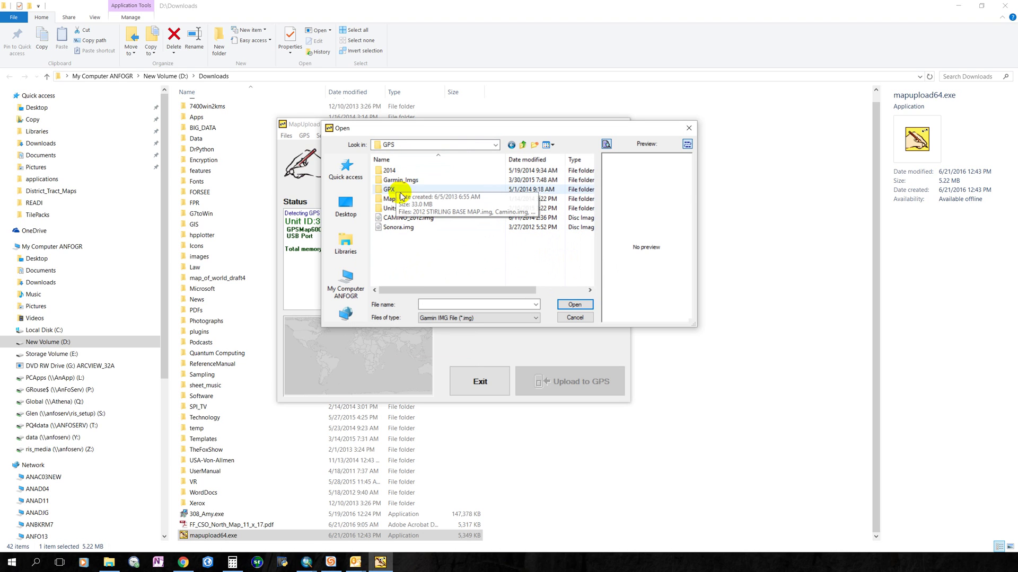
double_click(391, 200)
double_click(392, 170)
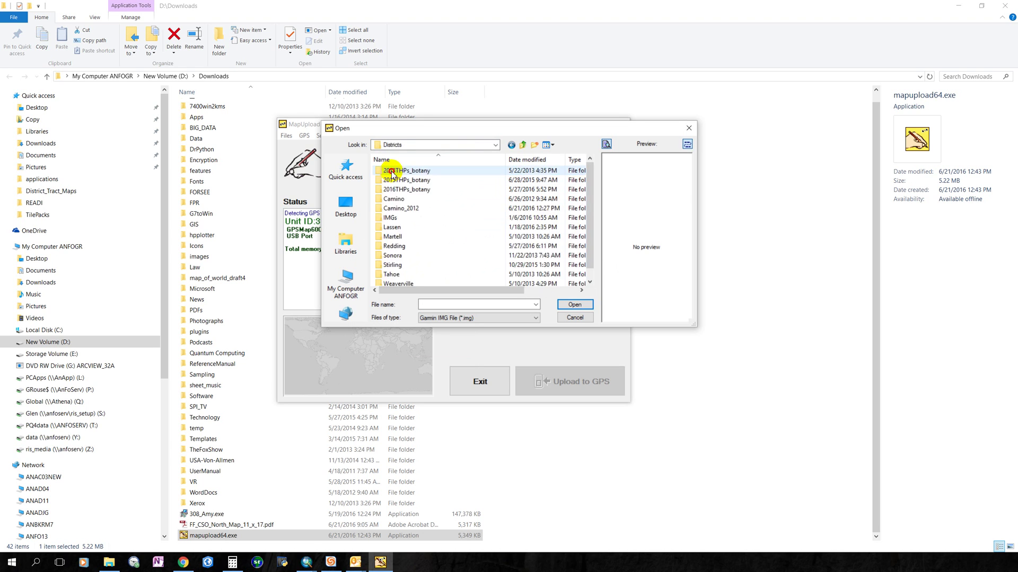
double_click(404, 209)
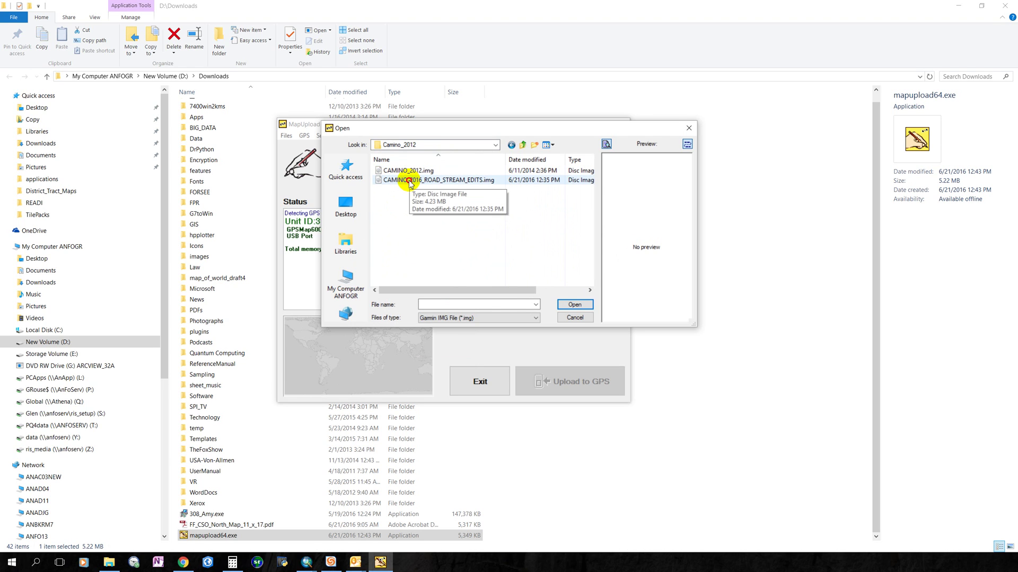
- Add CAMINO_2016_ROAD_STREAM_EDITS.img to the map list and upload it to the GPS
left_click(410, 183)
left_click(575, 305)
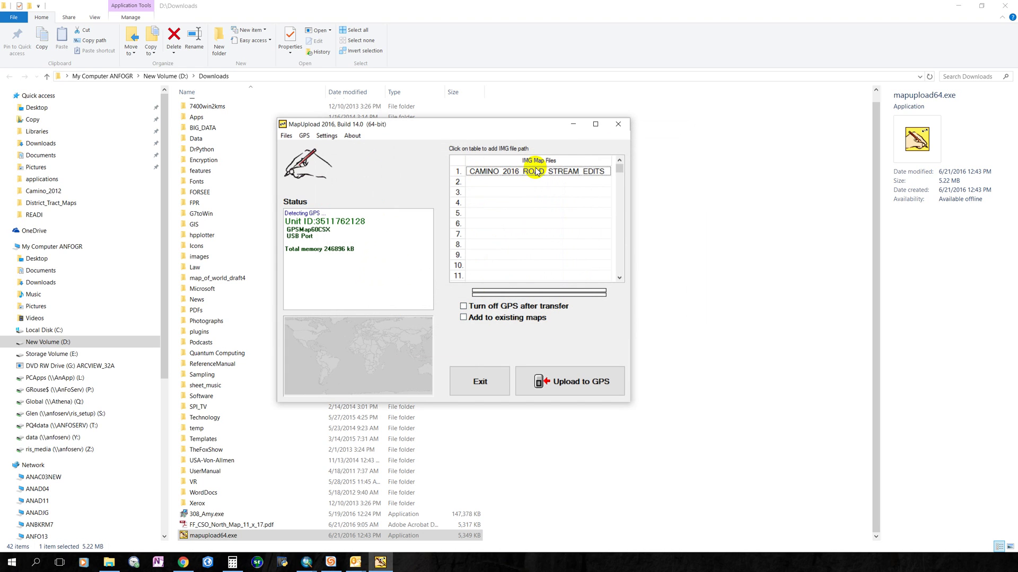
left_click(572, 383)
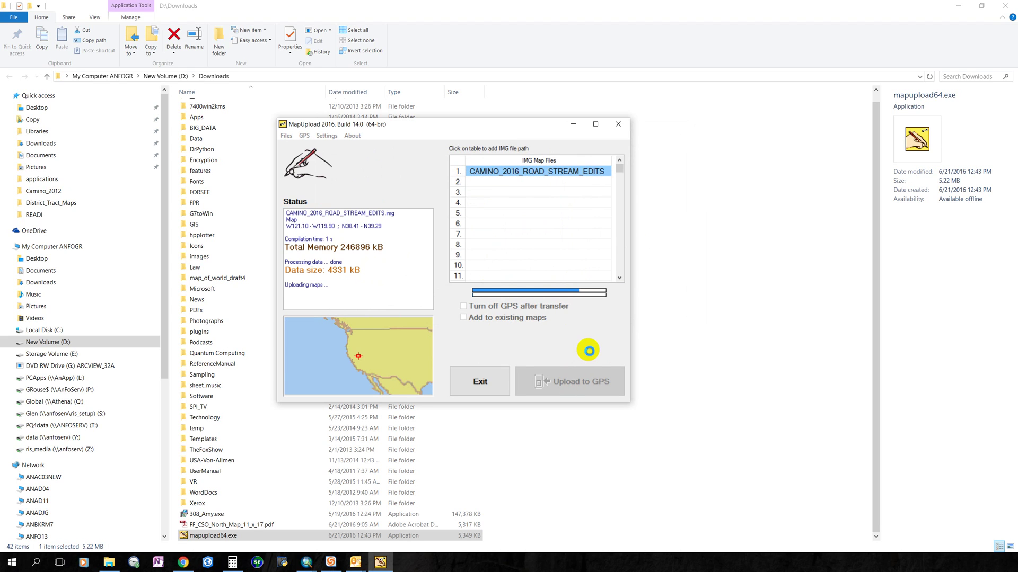